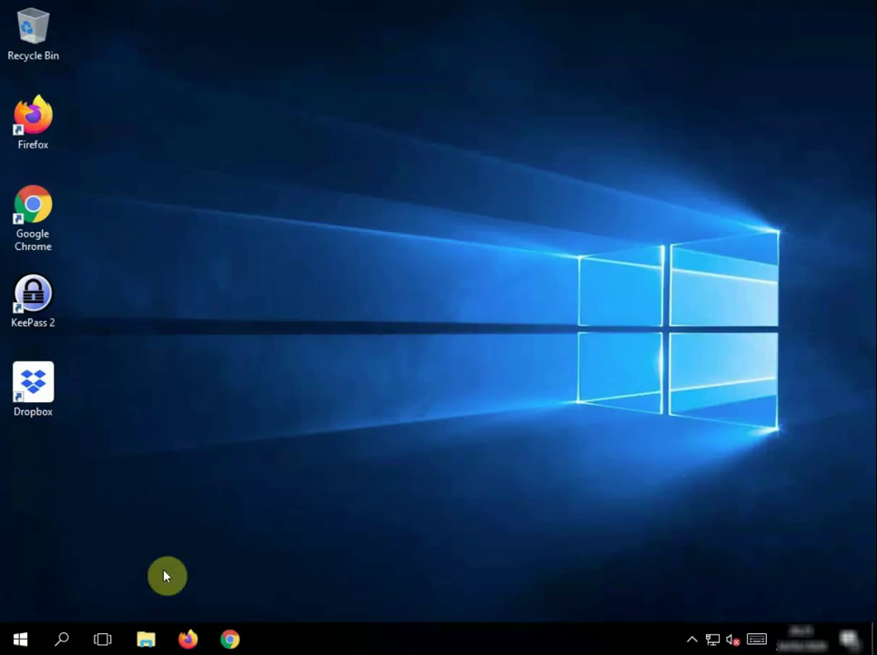
Open Control Panel by entering its name as the location in a File Explorer window
left_click(149, 640)
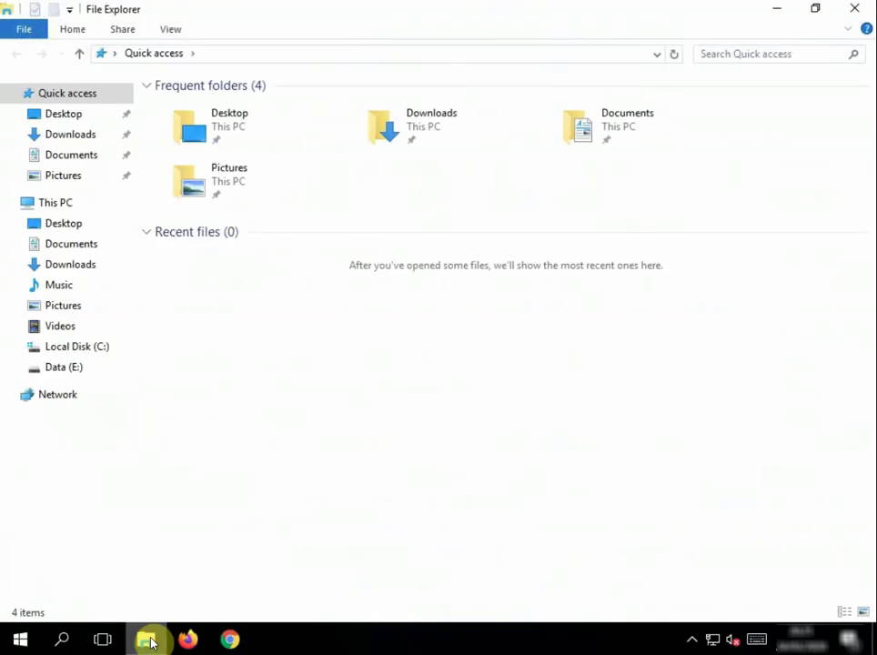
left_click(305, 56)
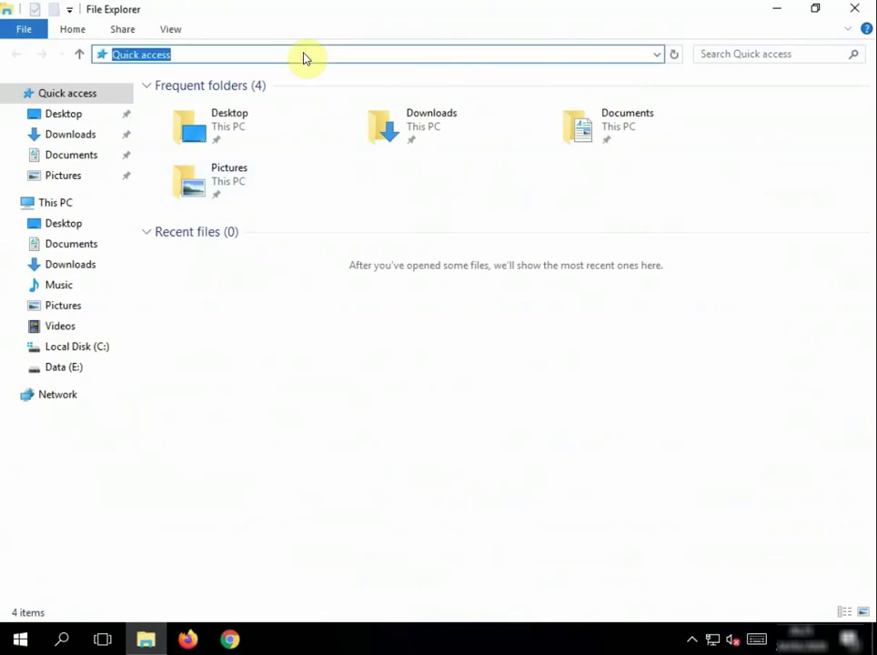
type("control p")
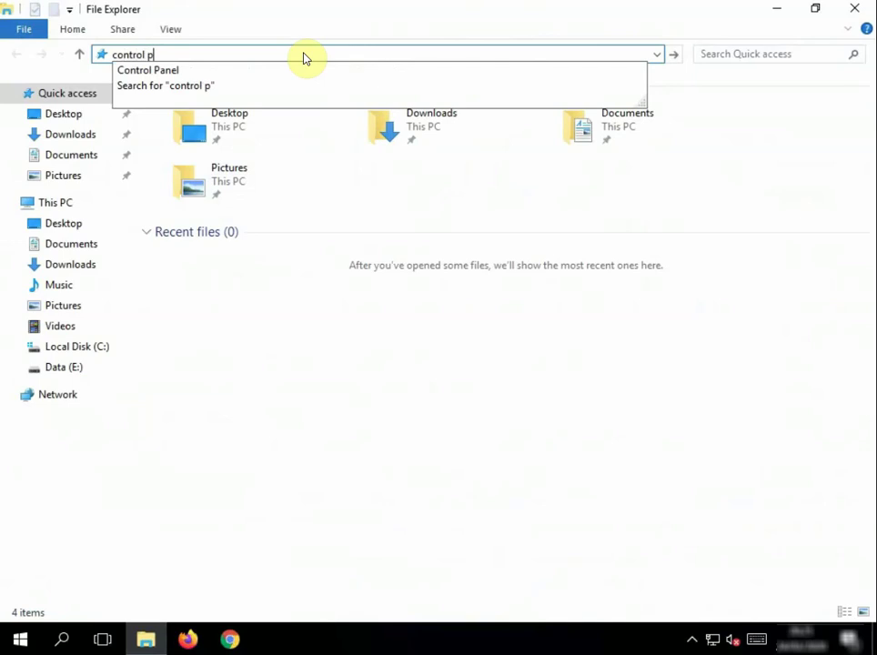
type("anel")
left_click(171, 71)
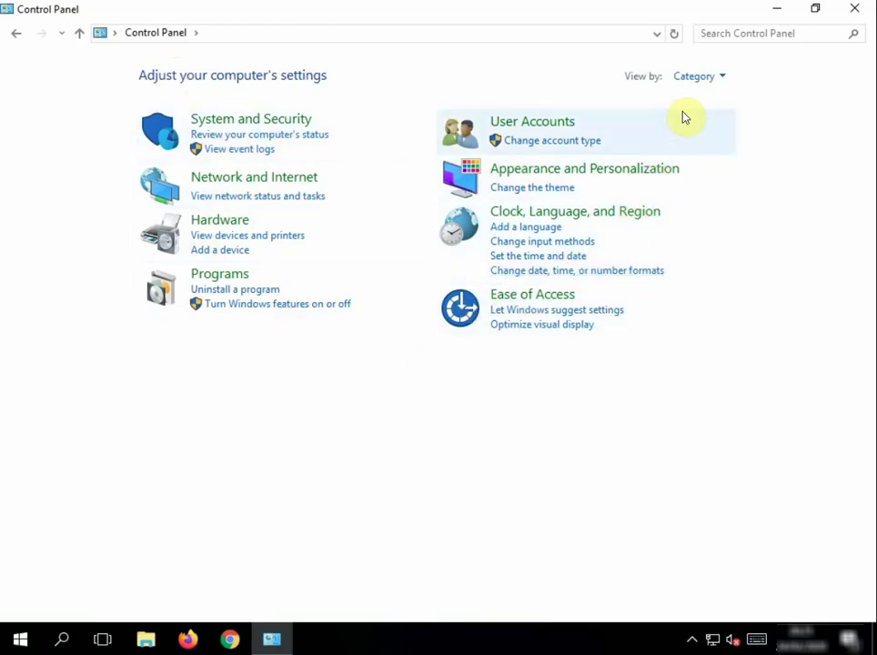
Show the Control Panel items as small icons and open Devices and Printers
left_click(699, 79)
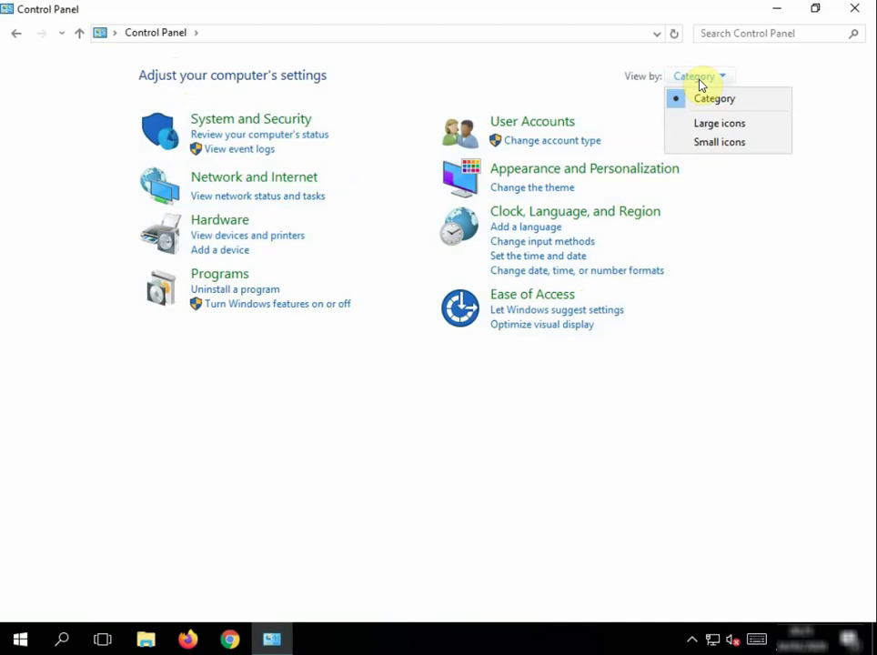
left_click(726, 143)
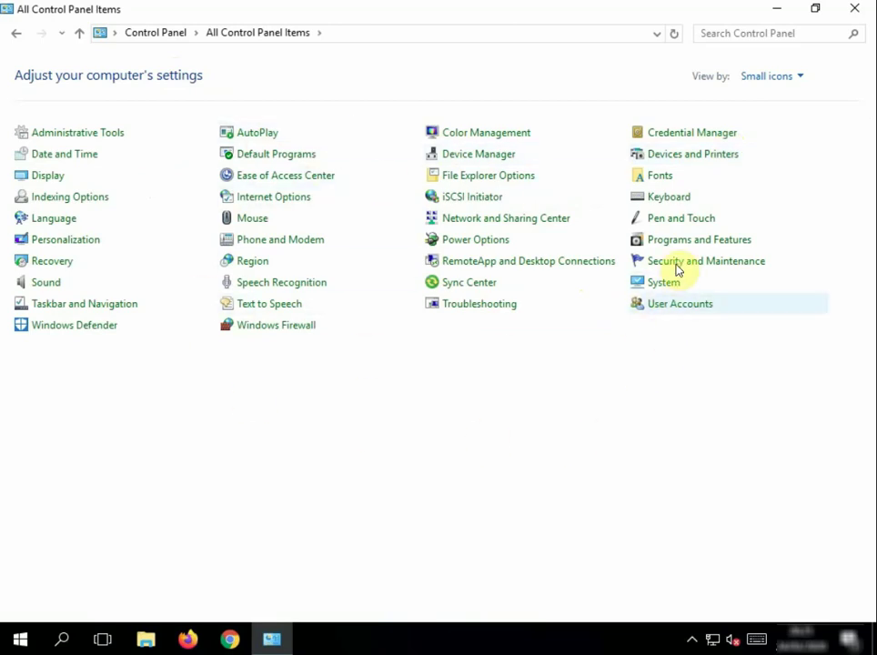
left_click(662, 160)
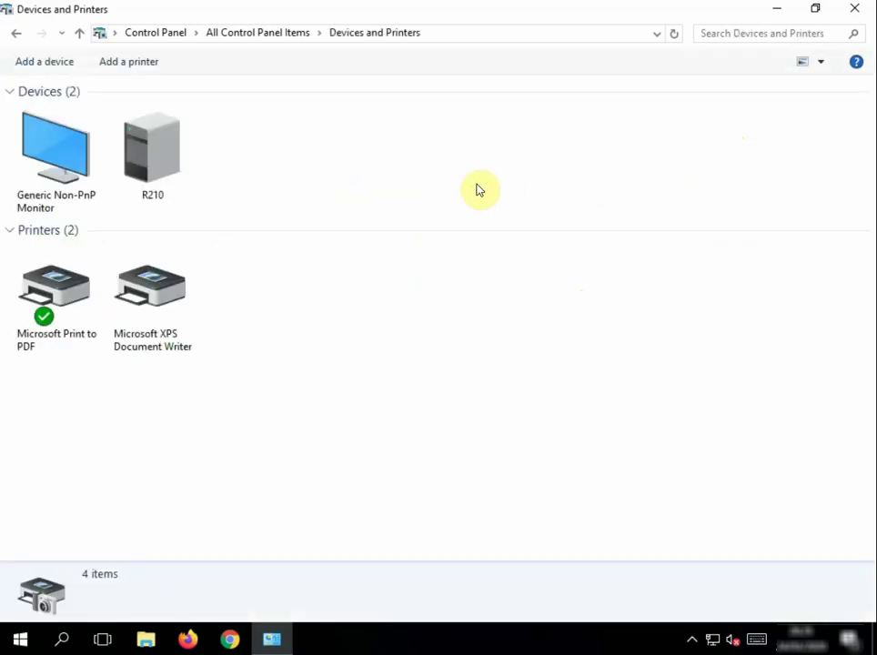
Add the discovered RICOH Aficio MP C2051 network printer without setting it as the default printer
left_click(125, 69)
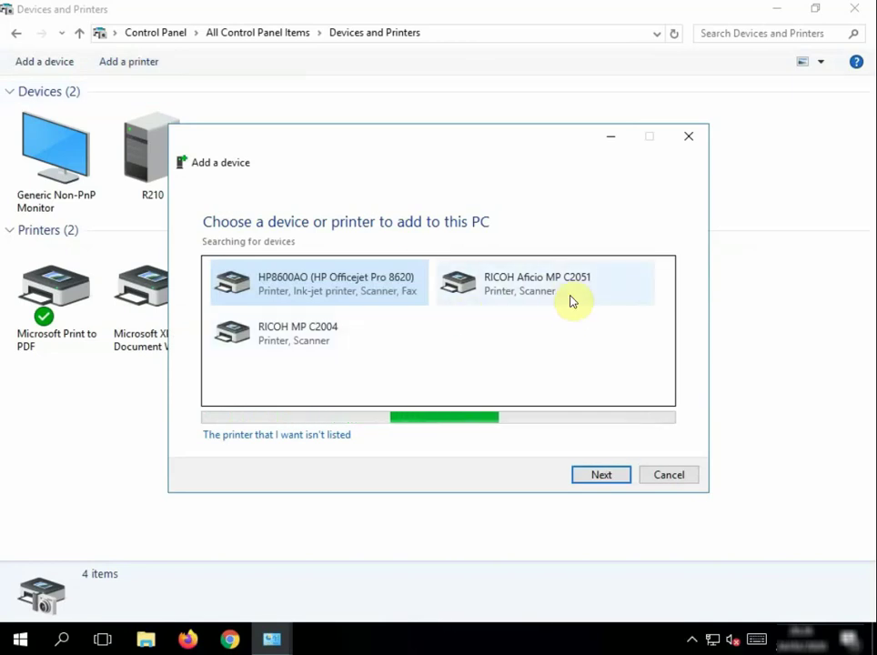
left_click(482, 288)
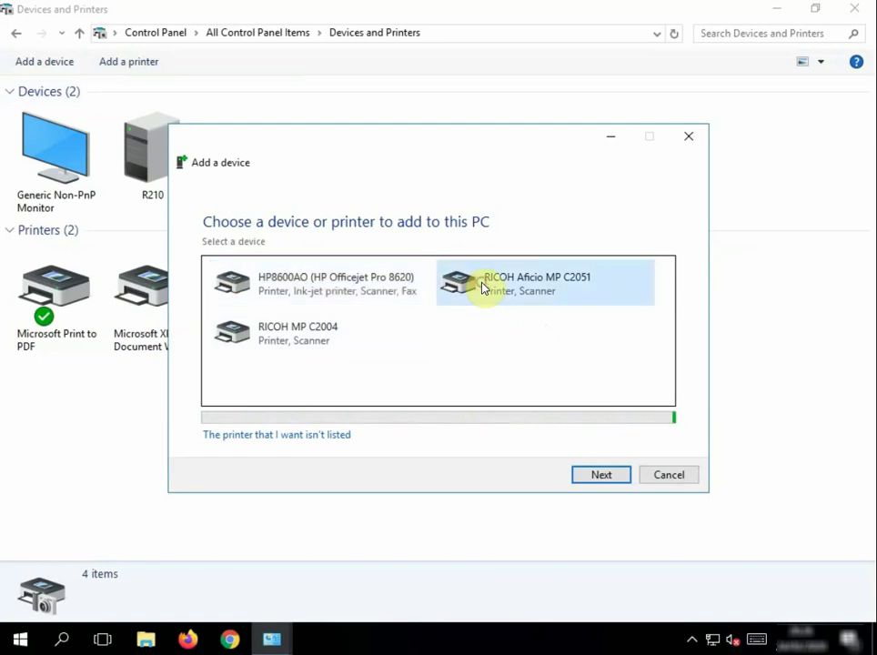
left_click(624, 484)
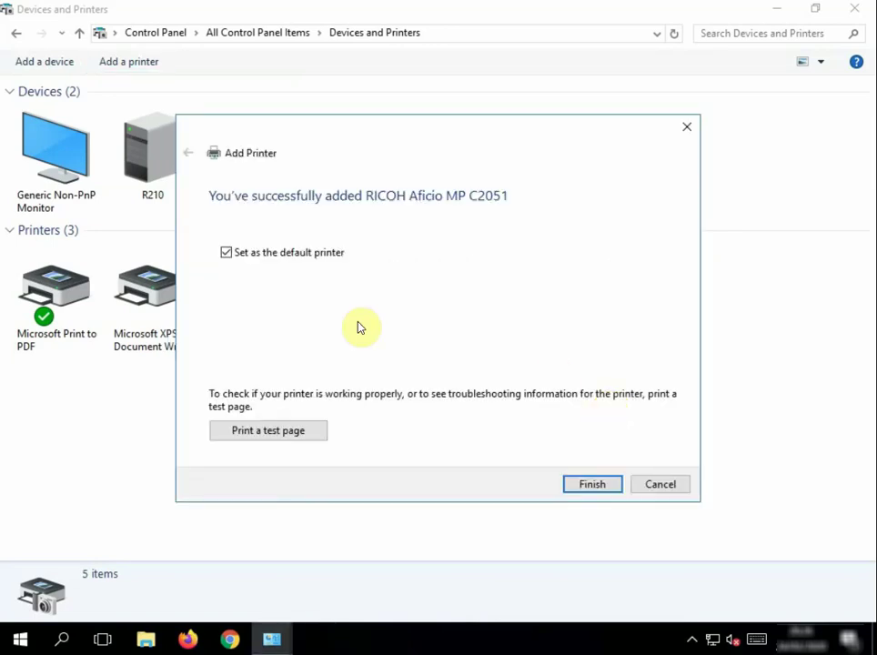
left_click(226, 256)
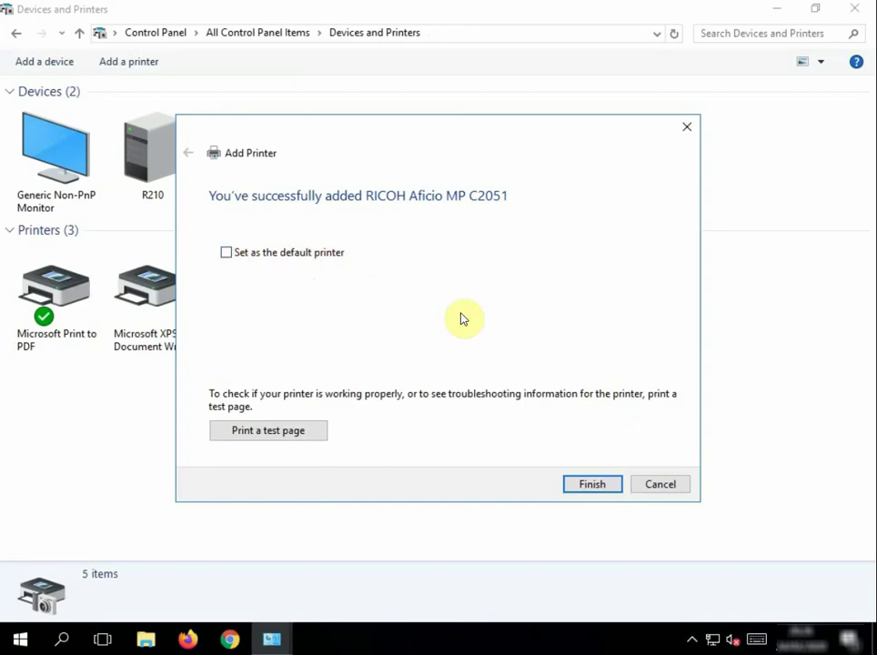
left_click(609, 492)
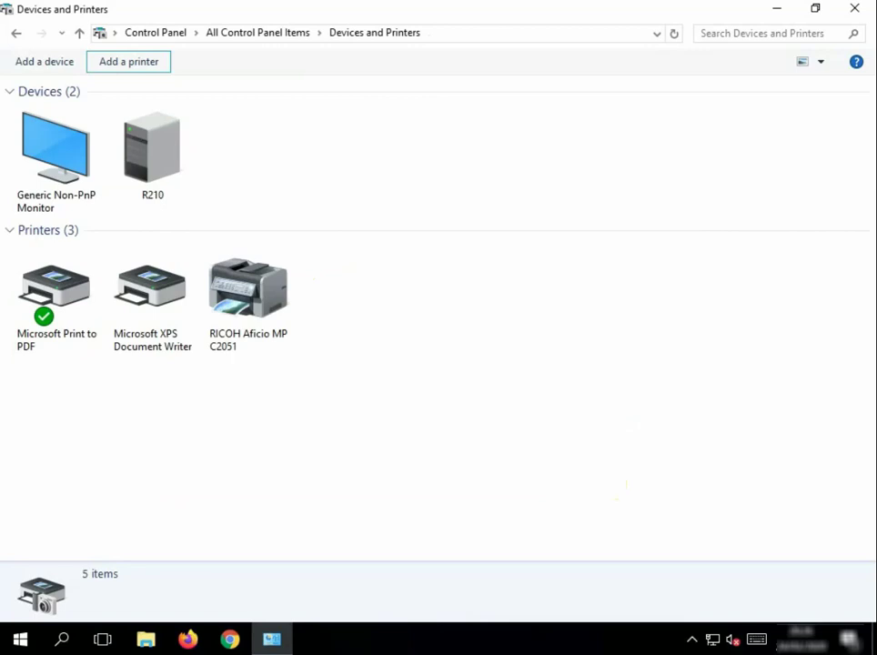
Examine which port the RICOH Aficio MP C2051 uses in its printer properties, widening the port name column to read it
key("Tab")
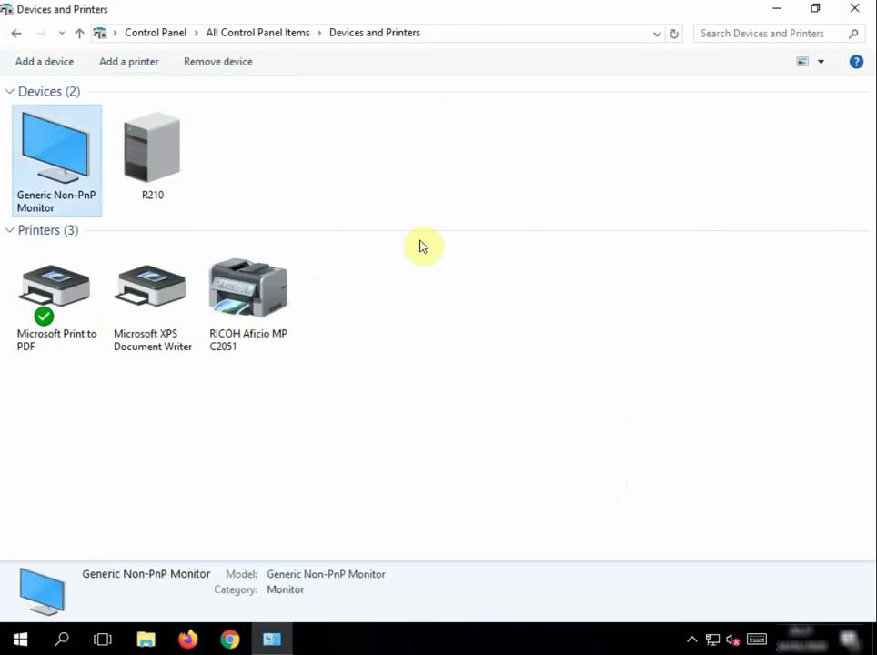
left_click(254, 302)
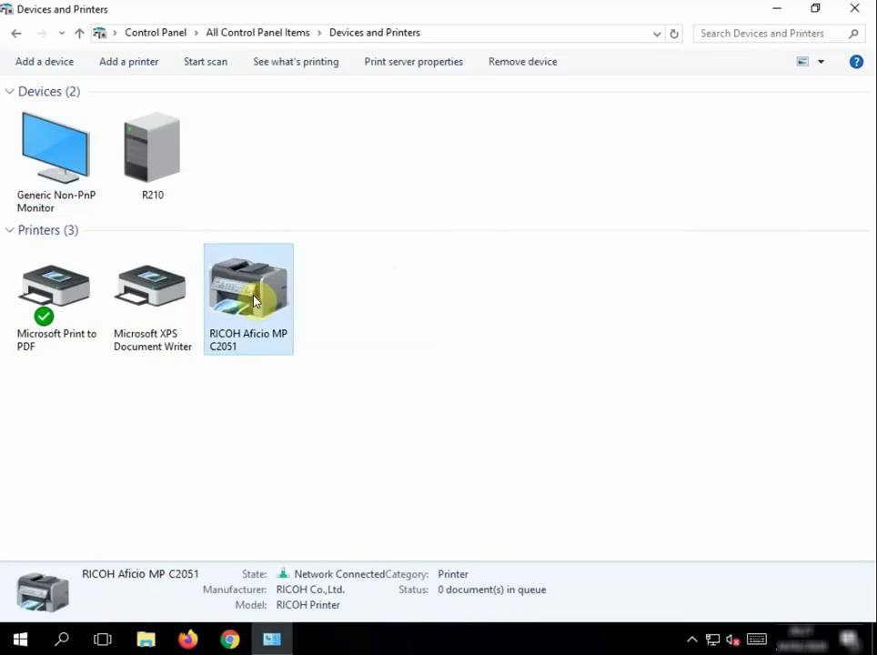
right_click(255, 302)
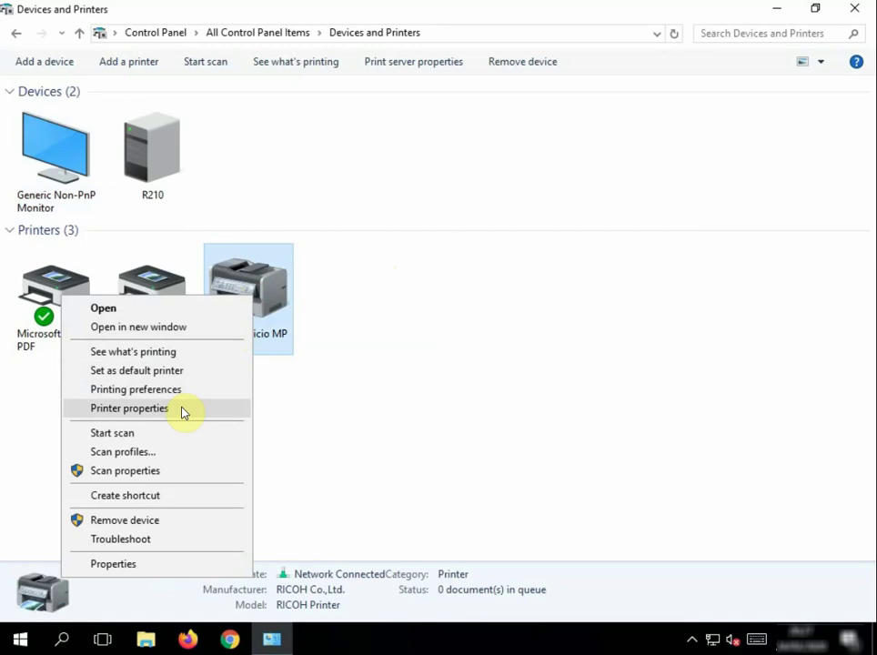
left_click(129, 408)
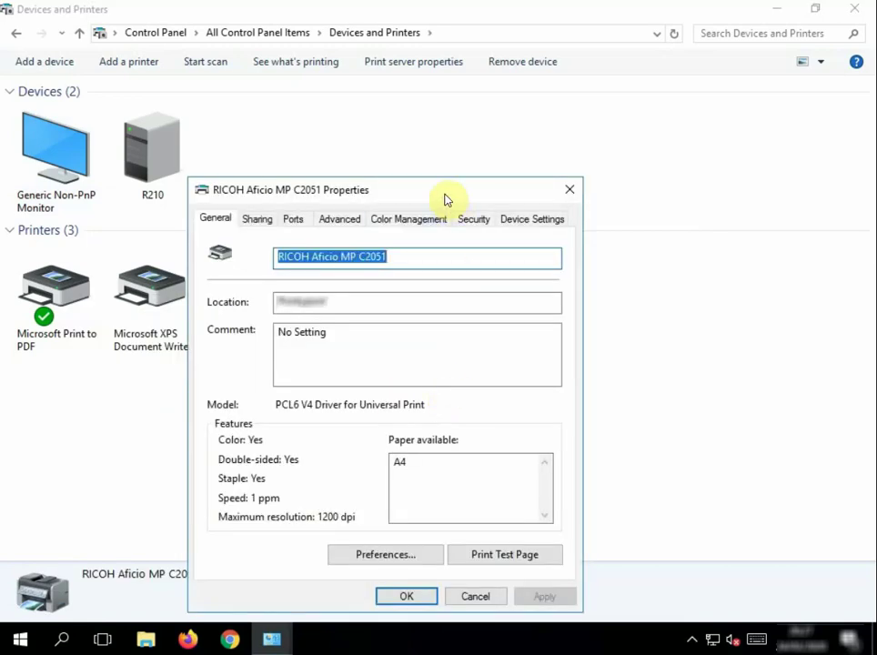
left_click_drag(441, 191, 476, 125)
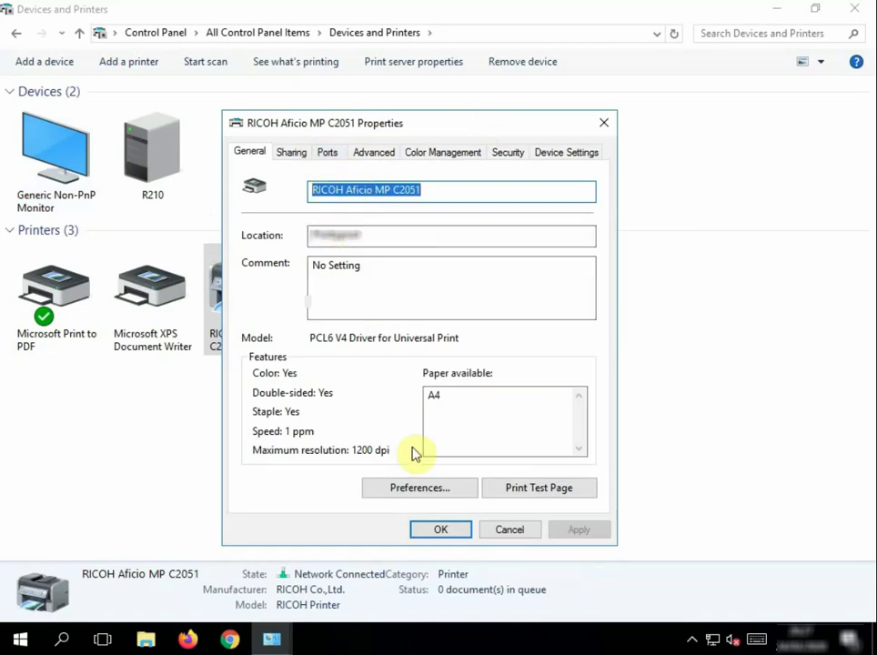
left_click(331, 156)
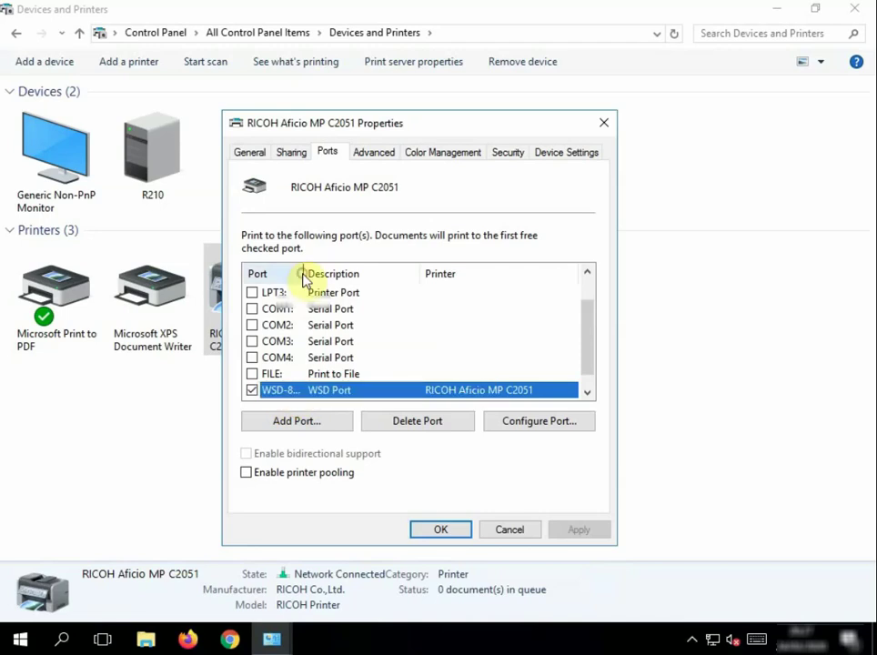
left_click_drag(303, 274, 338, 276)
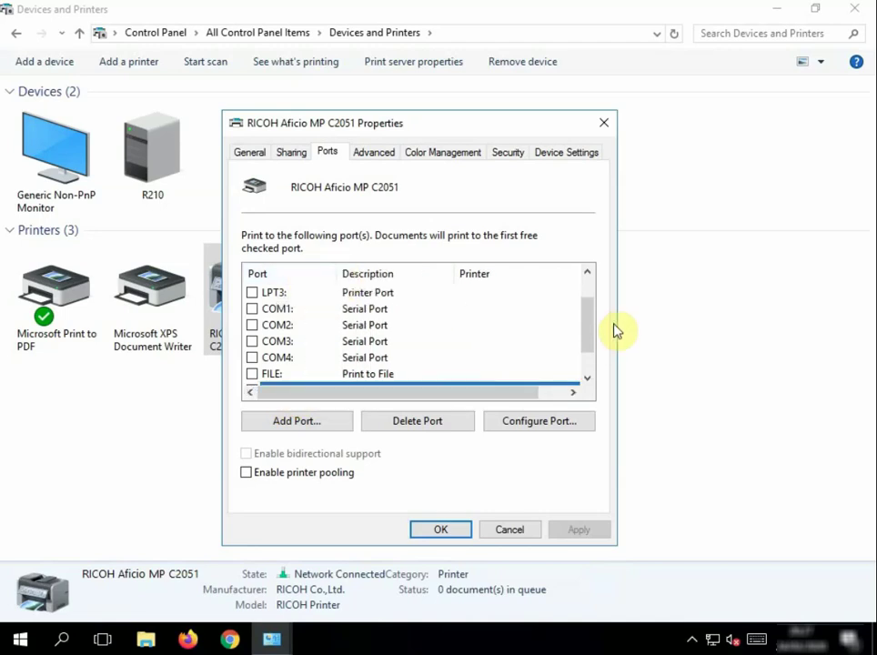
left_click_drag(589, 323, 589, 343)
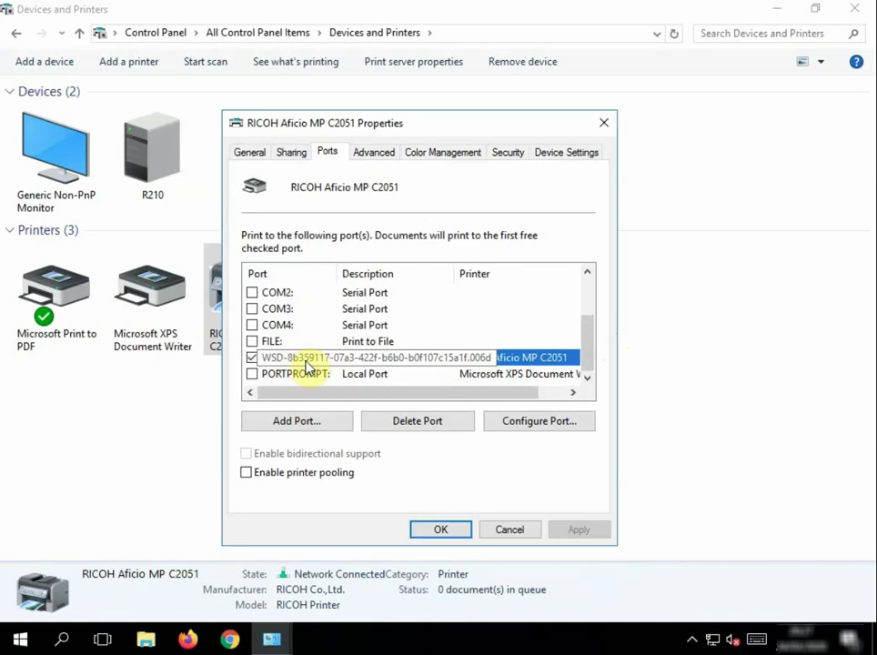
left_click(524, 532)
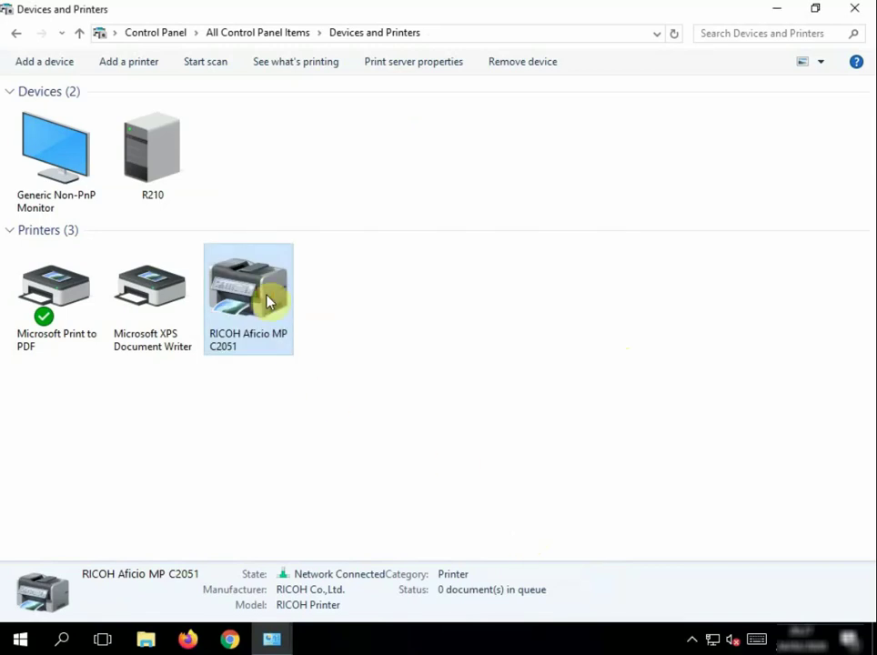
Remove the RICOH Aficio MP C2051 from the installed printers
left_click(537, 66)
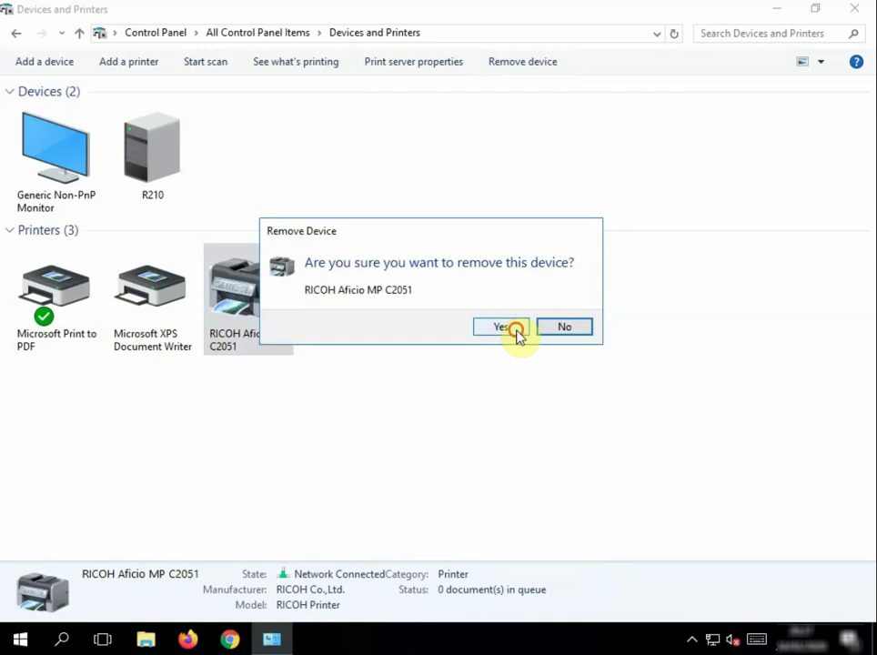
left_click(511, 327)
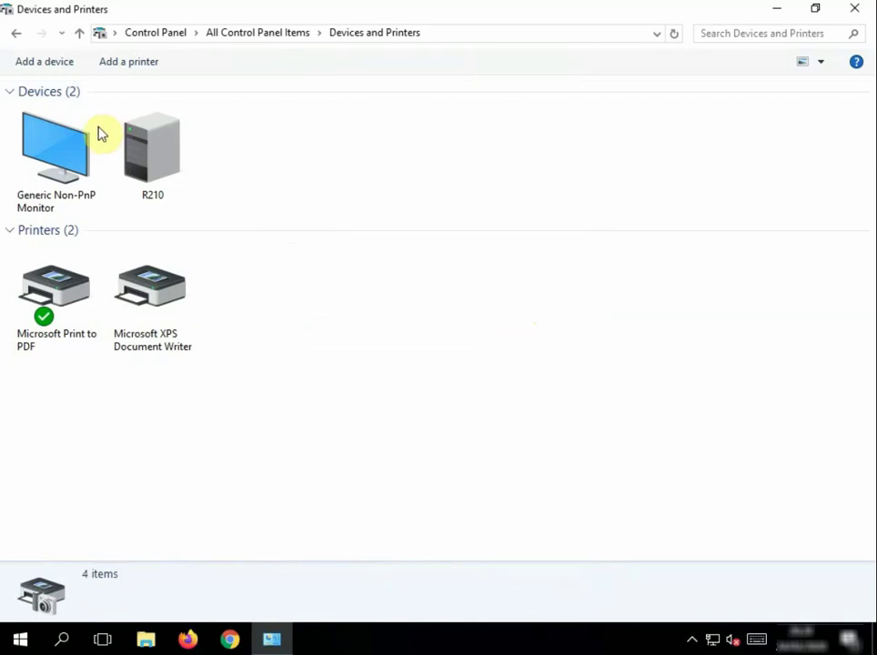
Start adding an unlisted printer by TCP/IP address, using 192.168.3.30 with device type Autodetect and automatic driver selection
left_click(125, 65)
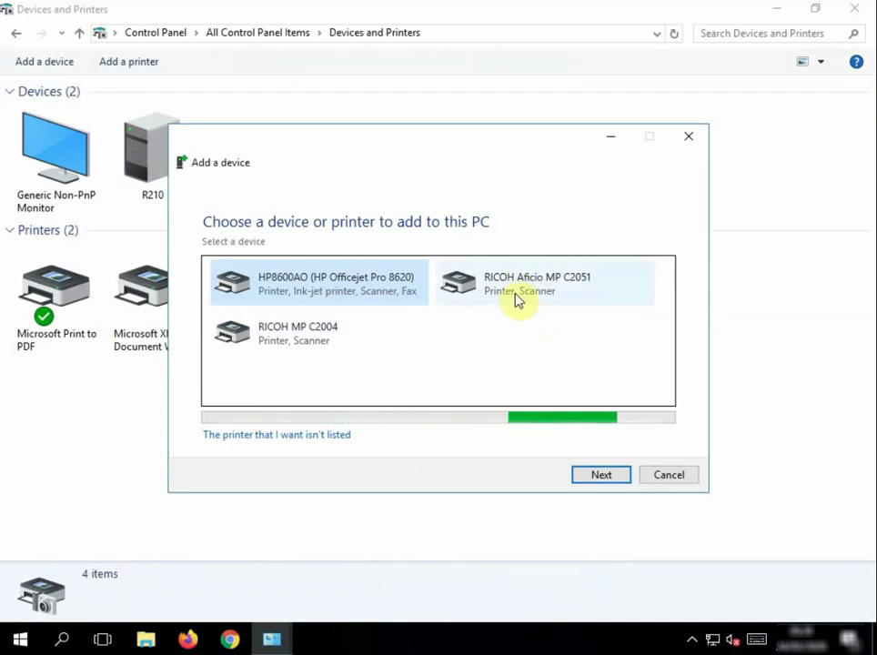
left_click(277, 437)
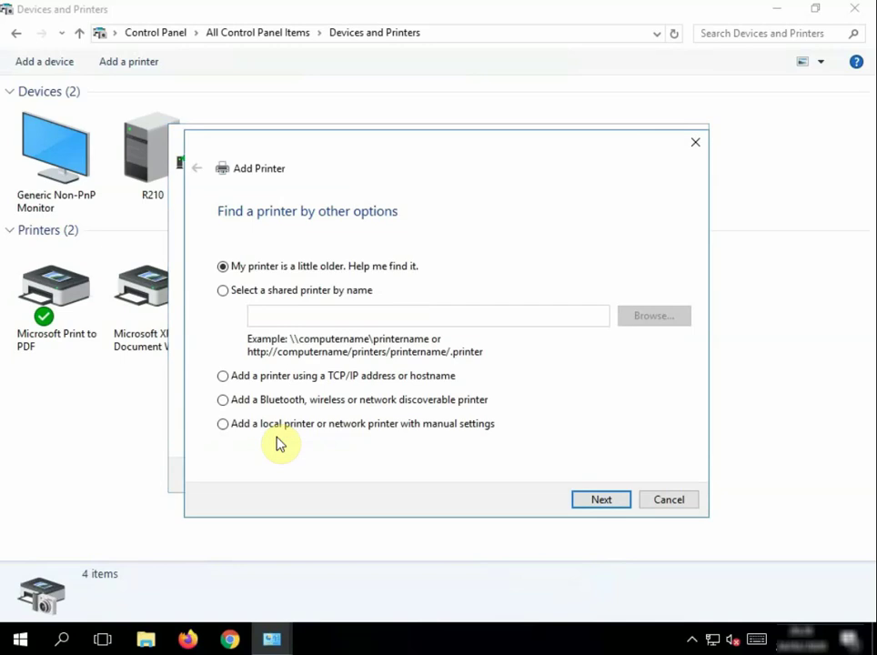
left_click(223, 378)
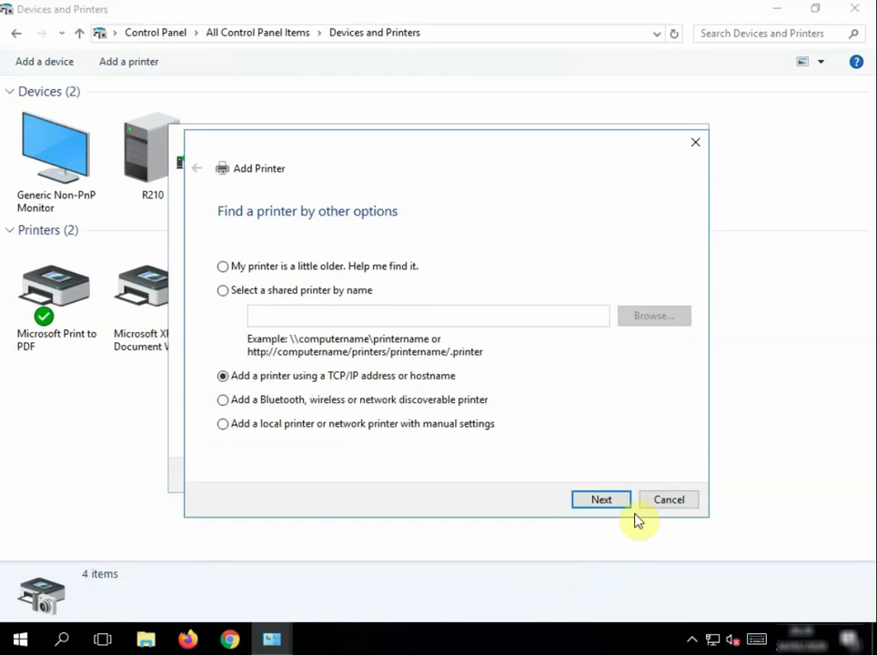
left_click(601, 499)
left_click(389, 291)
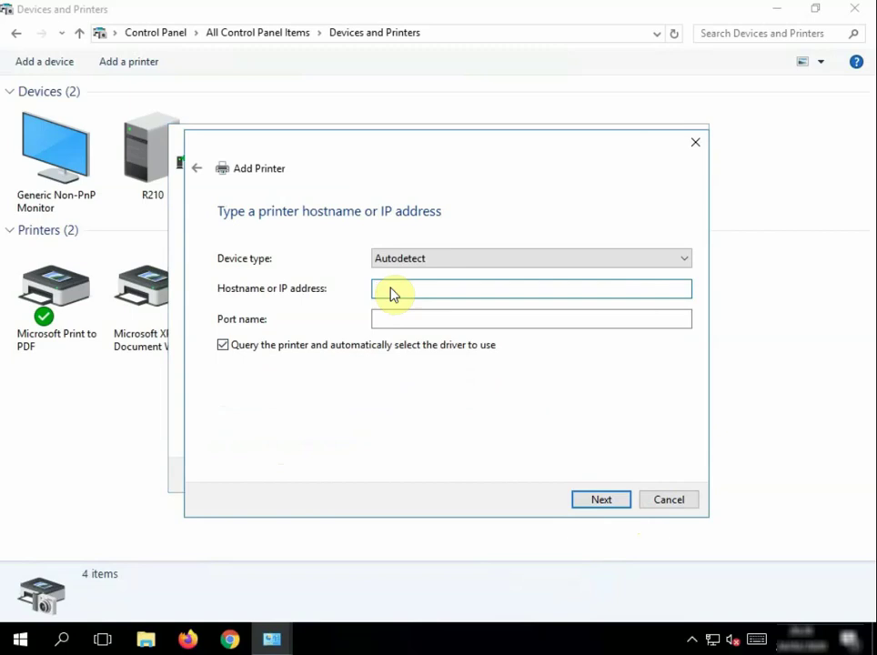
type("192.168.3.30")
left_click(622, 506)
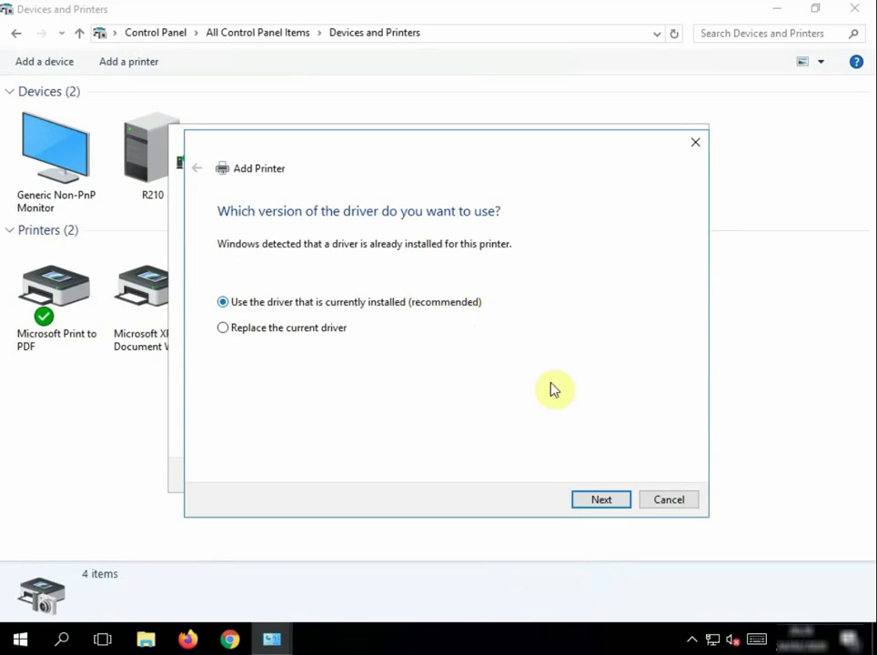
Keep the currently installed driver and name the printer "PCL6 V4 Driver for Universal Print - Direct"
left_click(617, 503)
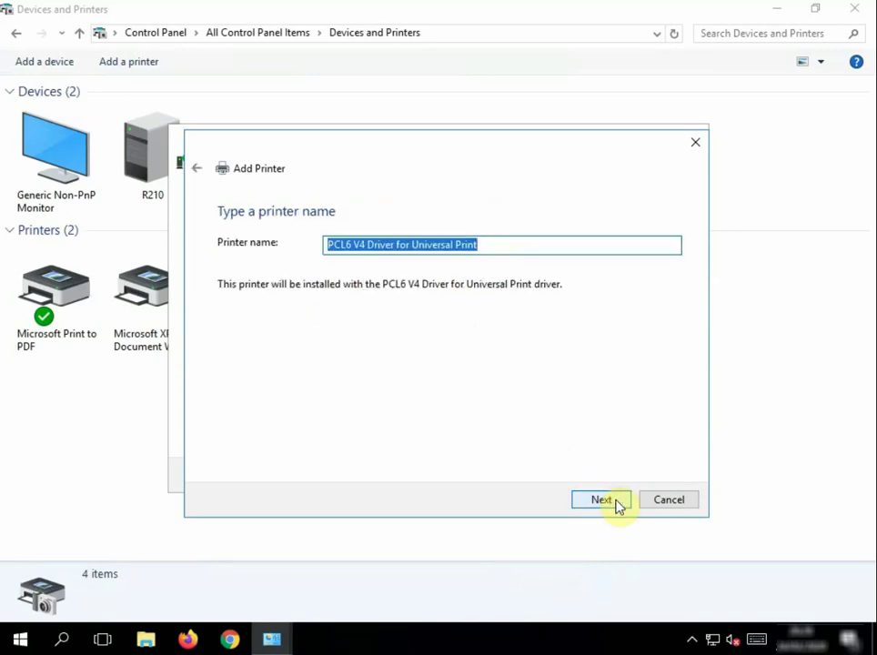
left_click(491, 249)
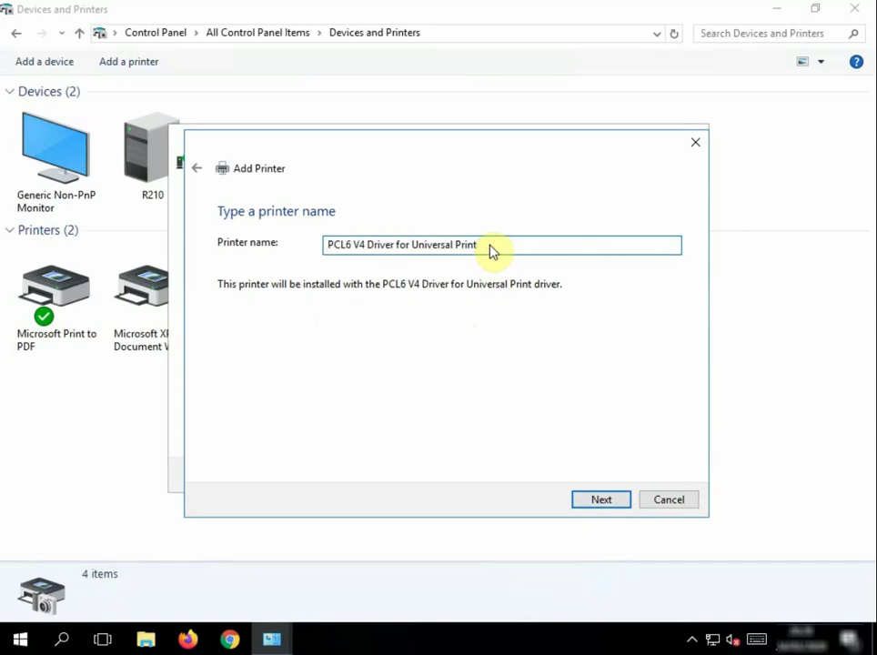
type("- P")
type("irect")
left_click(621, 505)
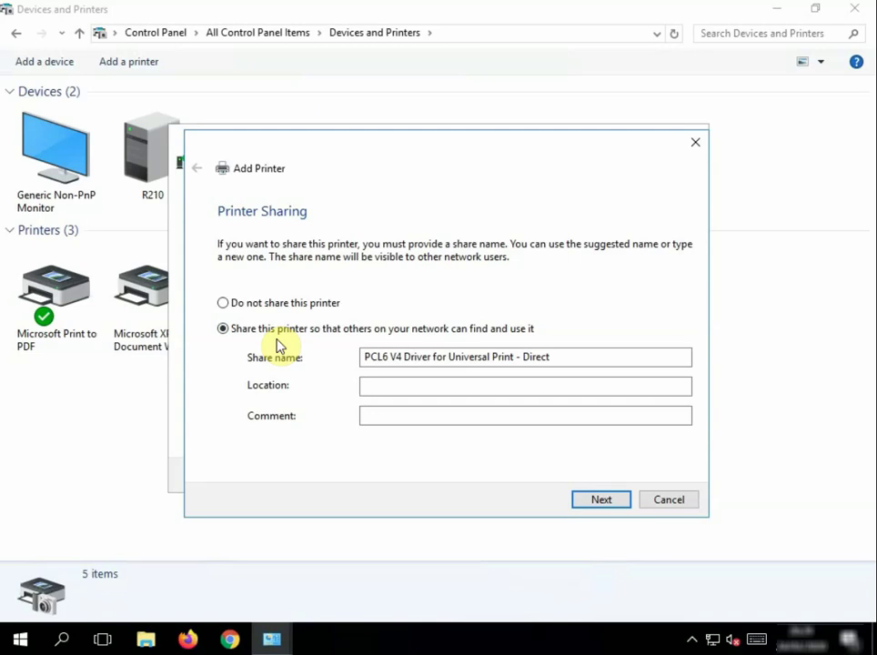
Leave the new printer unshared and finish adding it without making it the default printer
left_click(224, 303)
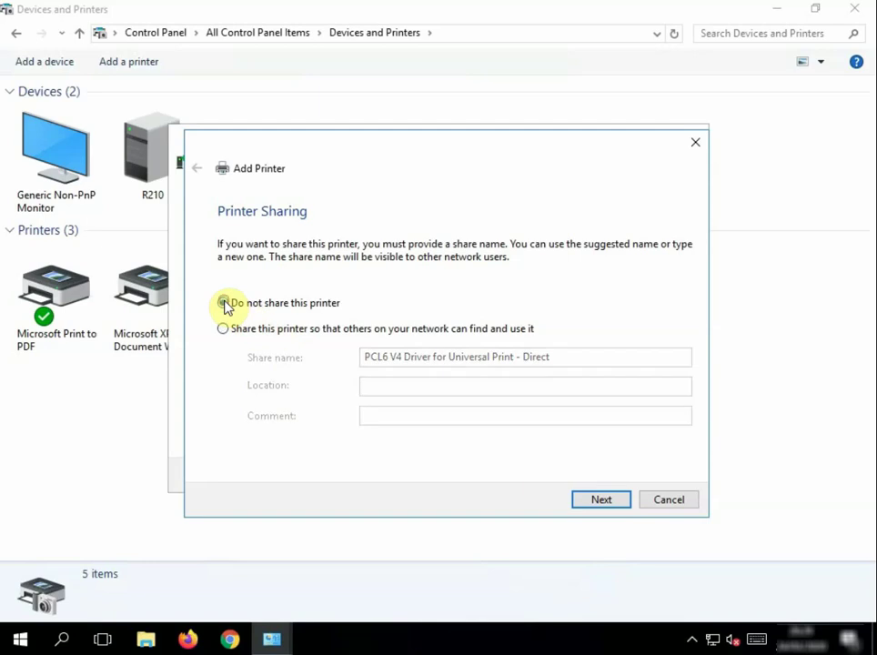
left_click(622, 502)
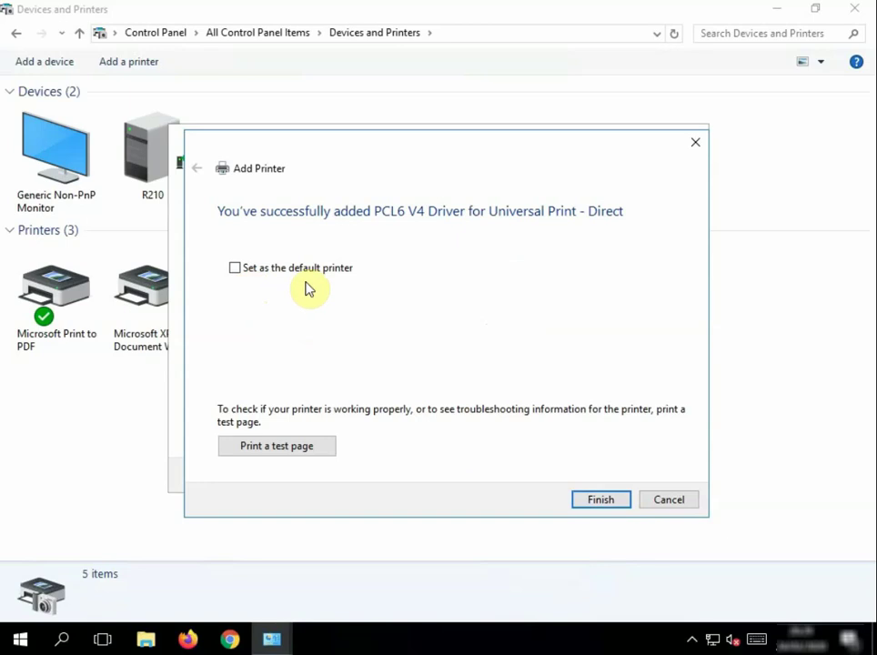
left_click(623, 505)
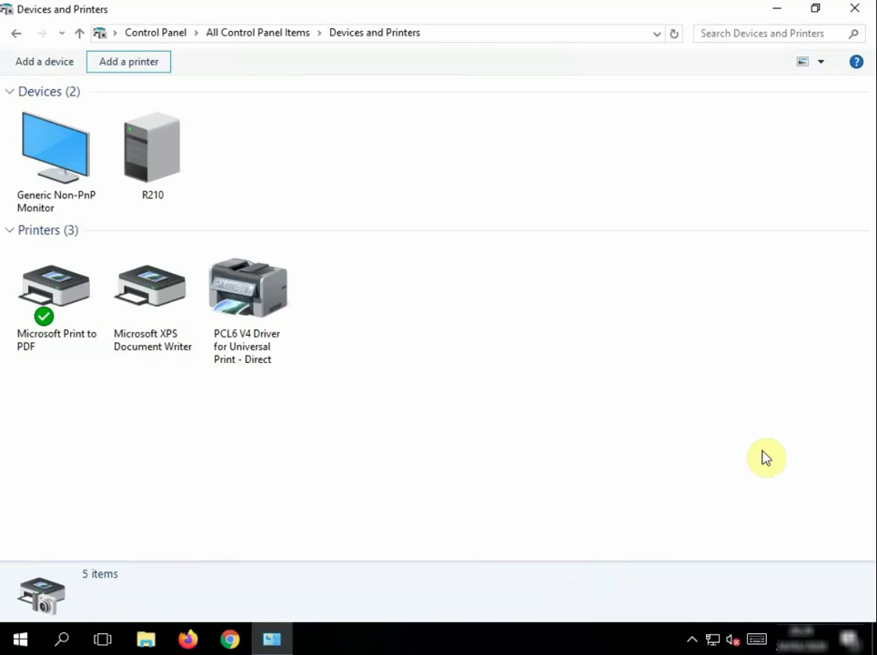
Check which port "PCL6 V4 Driver for Universal Print - Direct" uses in its printer properties, widening the port names to read them in full
left_click(250, 298)
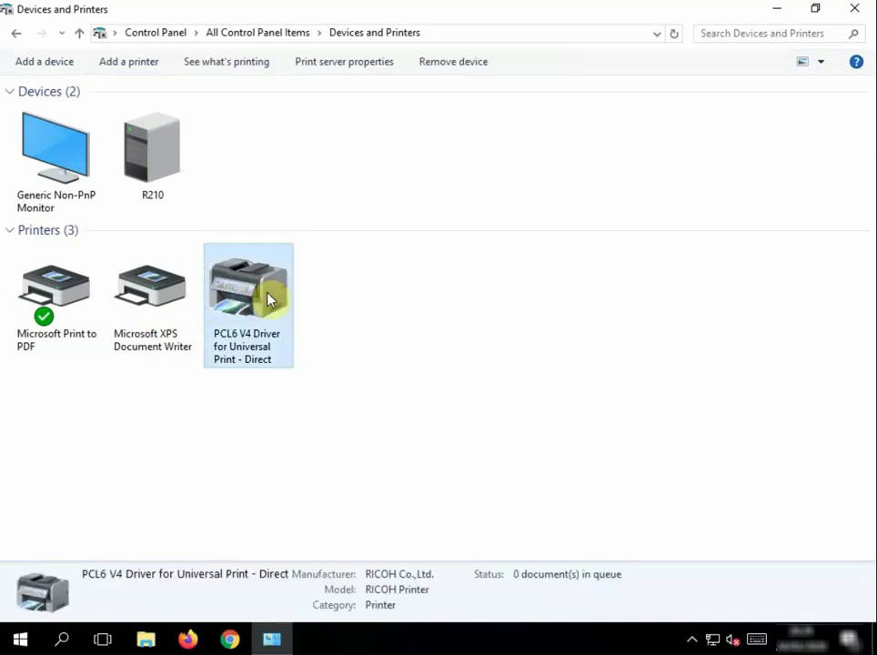
right_click(269, 299)
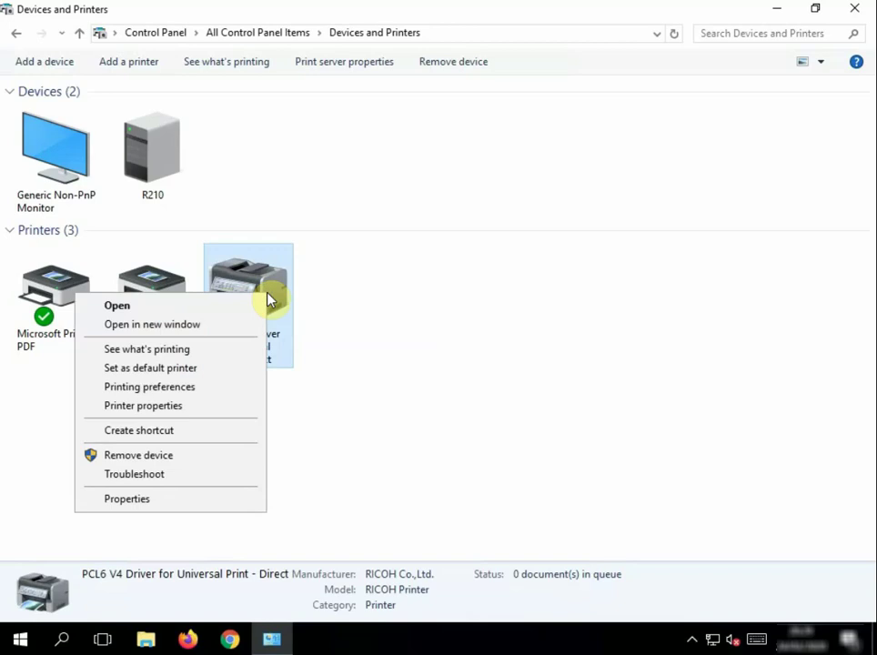
left_click(228, 414)
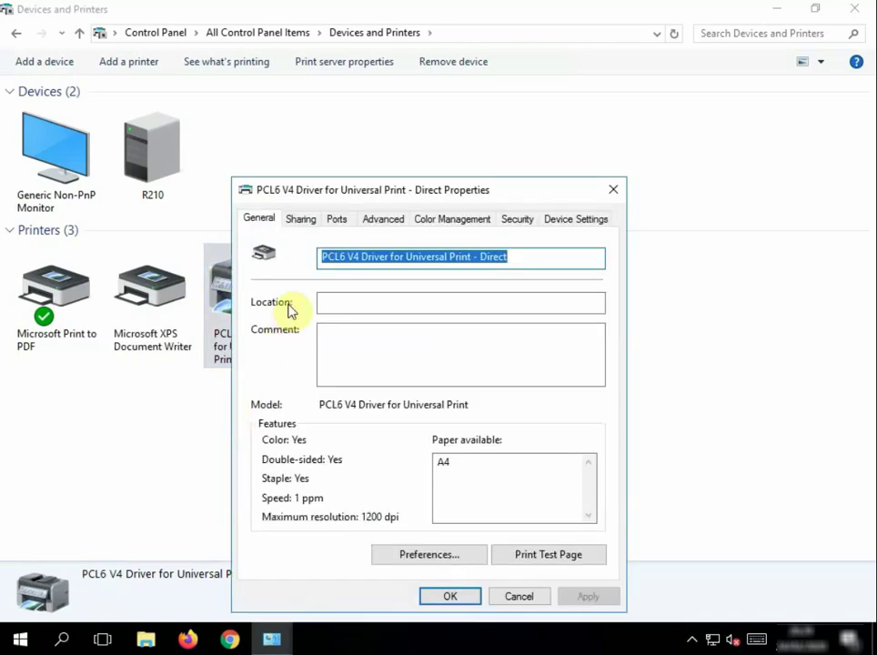
left_click(337, 221)
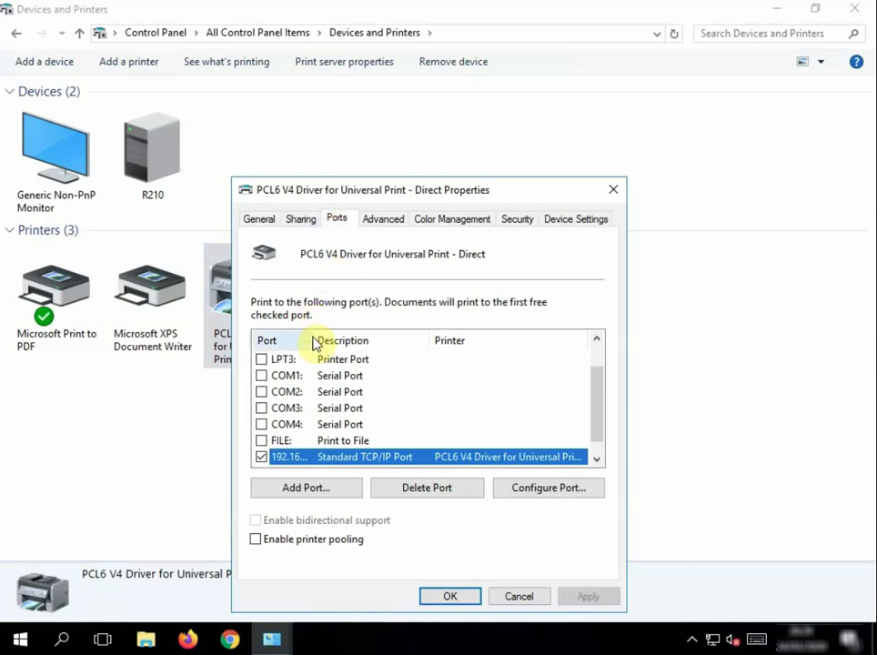
left_click_drag(313, 343, 402, 343)
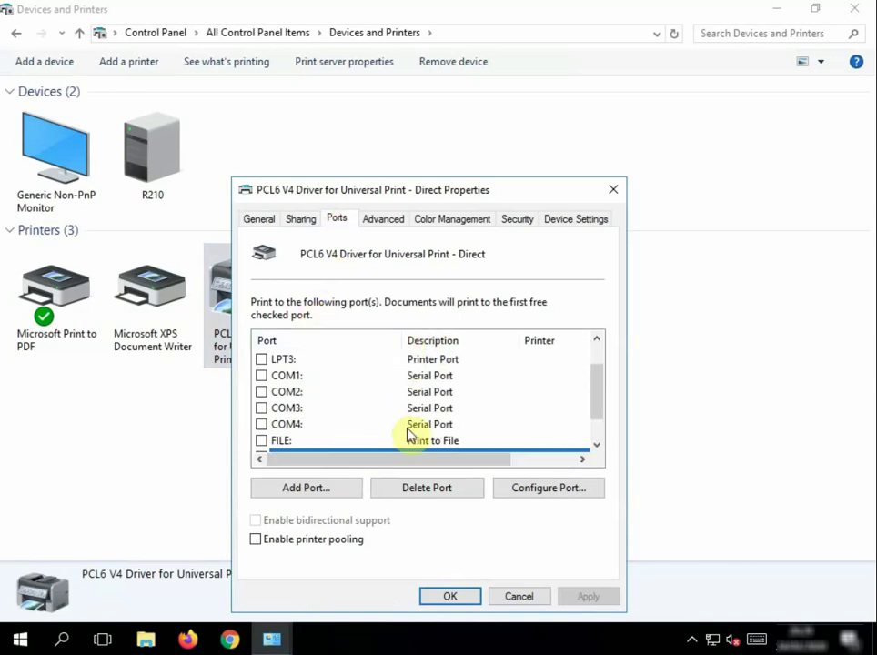
left_click_drag(598, 392, 601, 409)
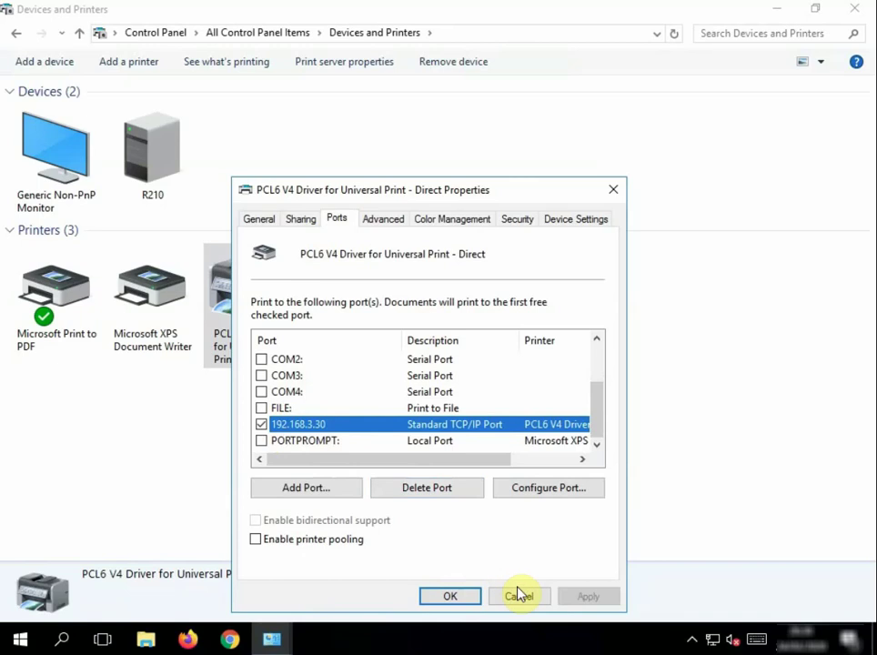
left_click(464, 597)
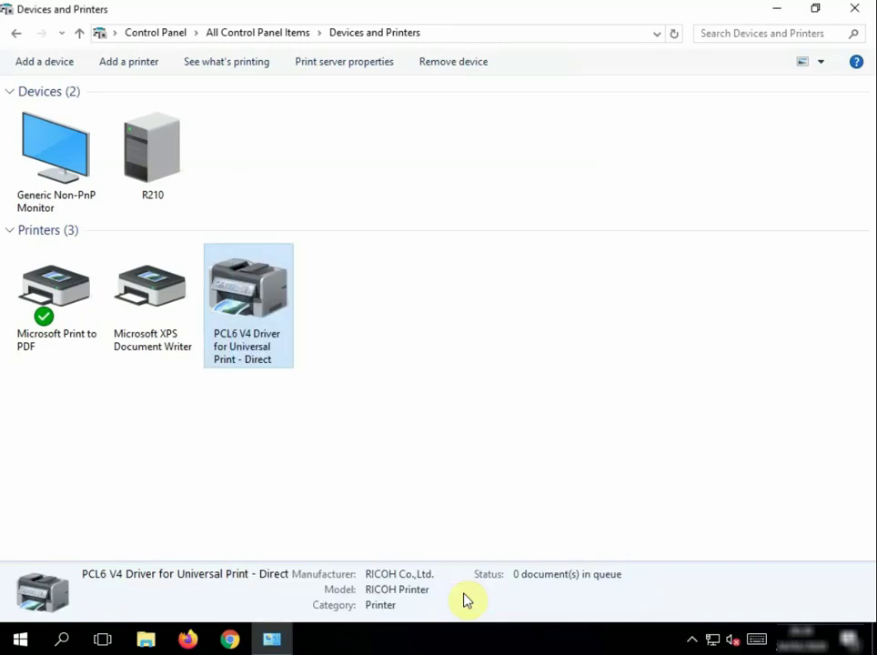